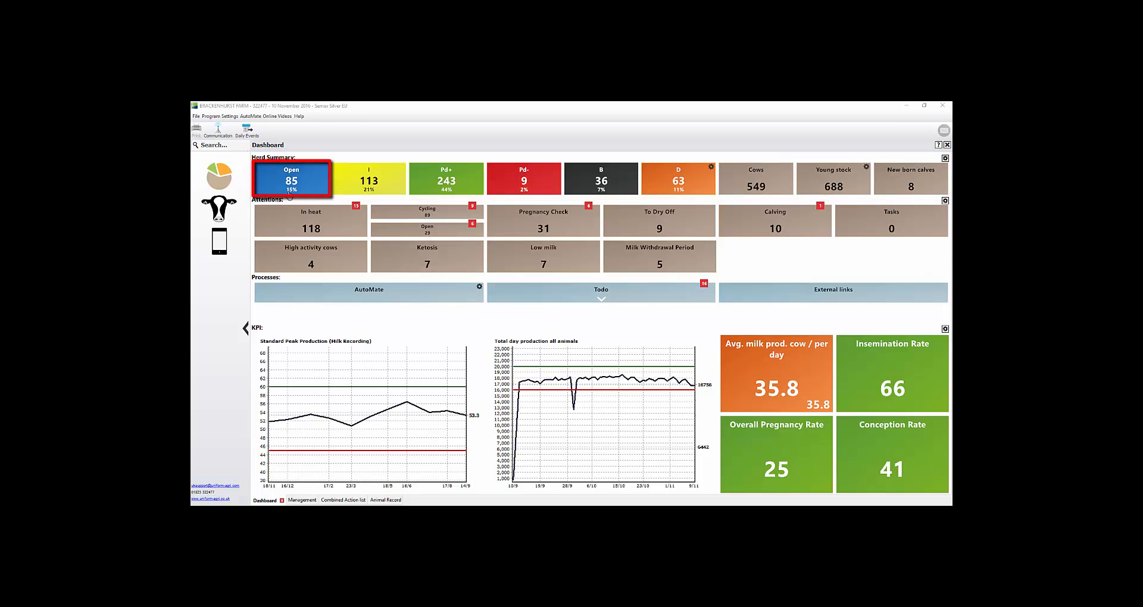
View the list of open cows from the herd summary, sorted by DIM from highest to lowest, and close it.
{"action": "left_click", "coordinate": [280, 181]}
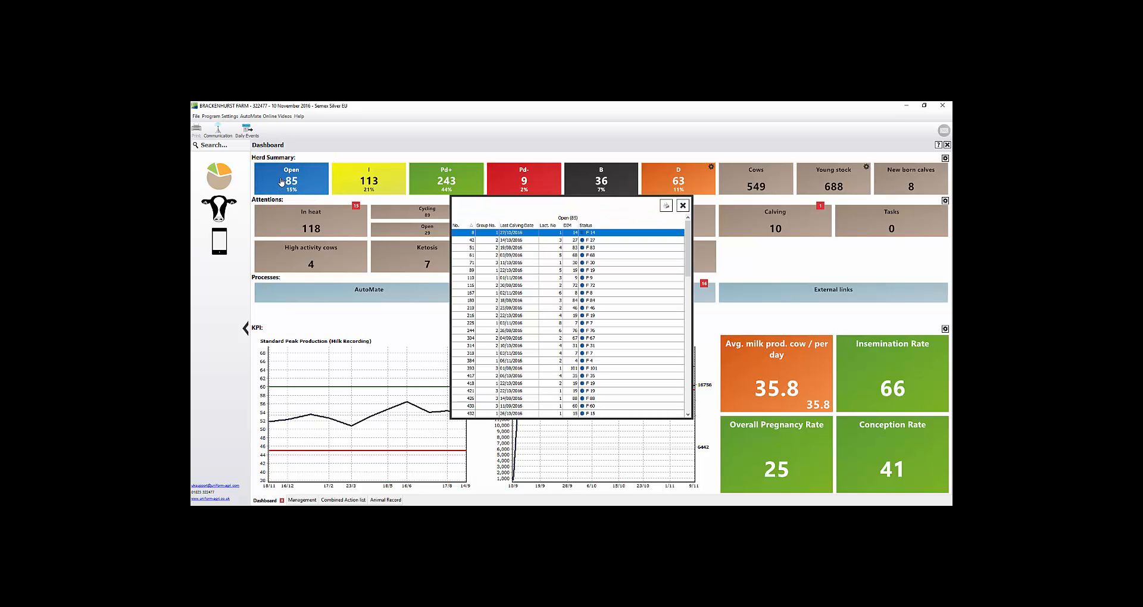
{"action": "left_click", "coordinate": [568, 225]}
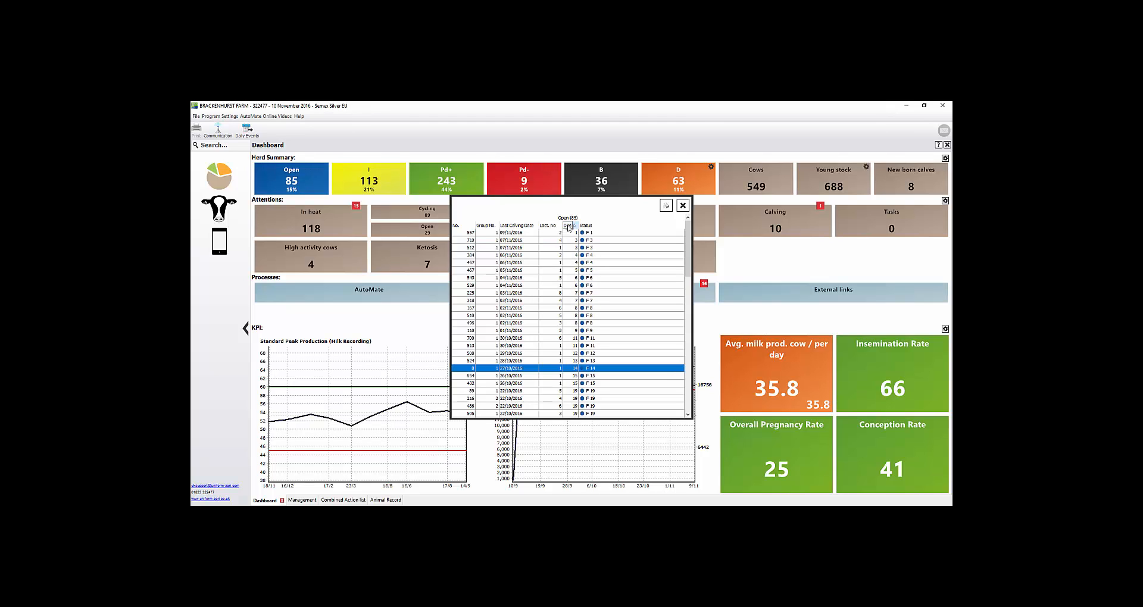
{"action": "left_click", "coordinate": [568, 226]}
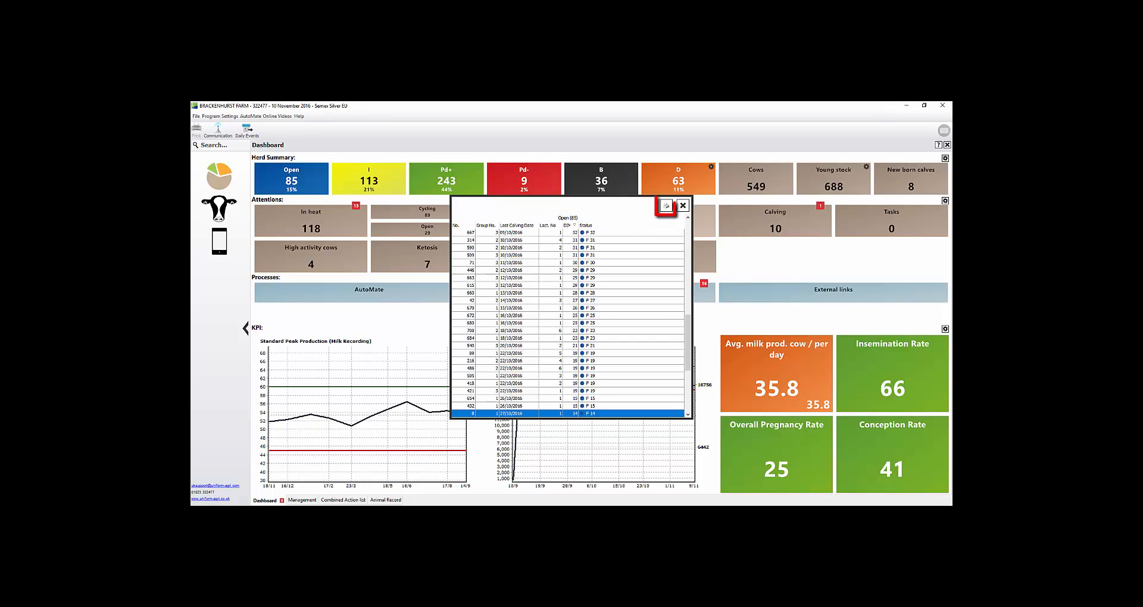
{"action": "left_click", "coordinate": [687, 206]}
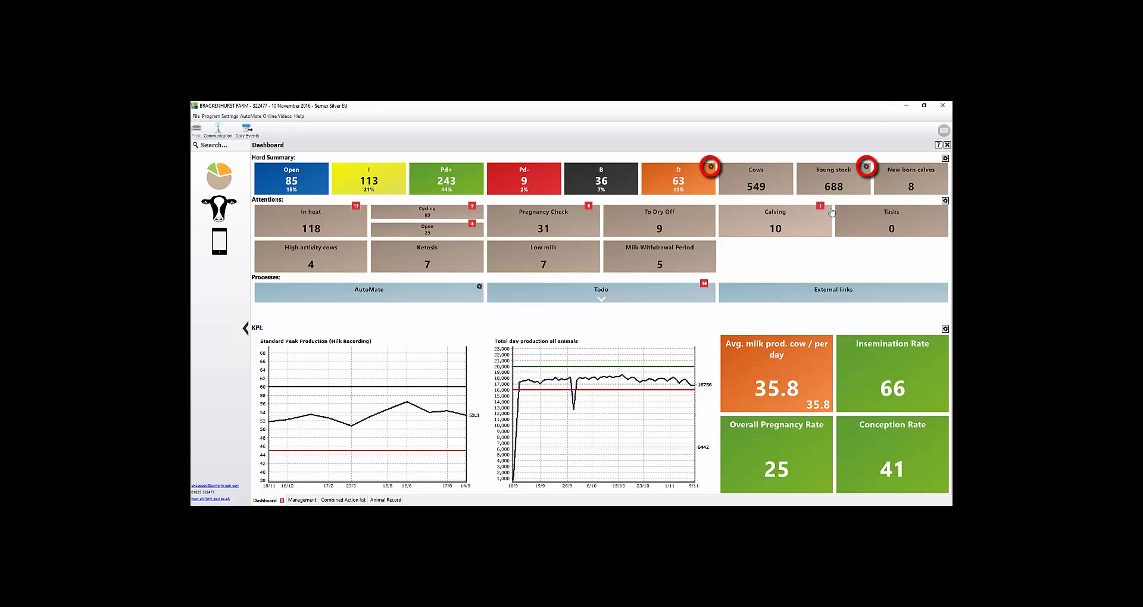
Turn on the dry cow tile's option to show barren and dry cows on the barren tile.
{"action": "left_click", "coordinate": [711, 168]}
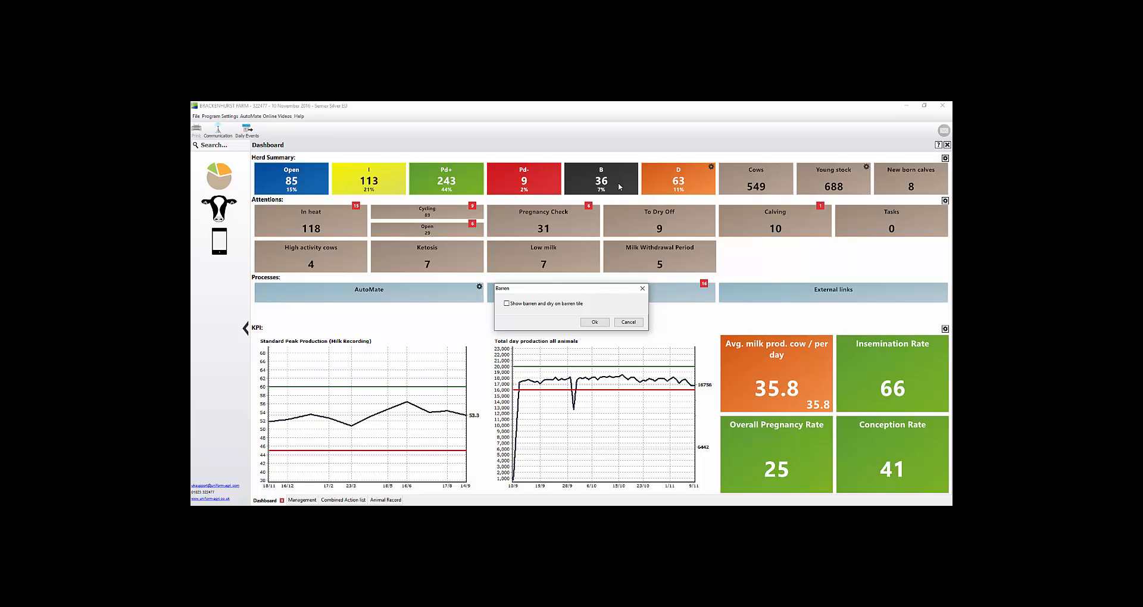
{"action": "left_click", "coordinate": [507, 305]}
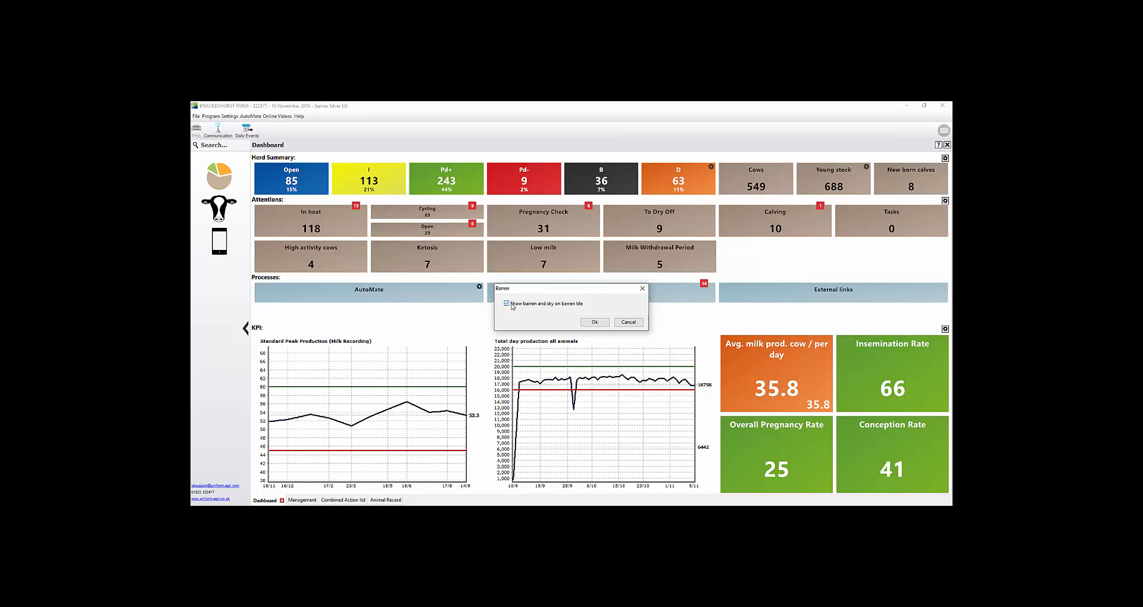
{"action": "left_click", "coordinate": [594, 322]}
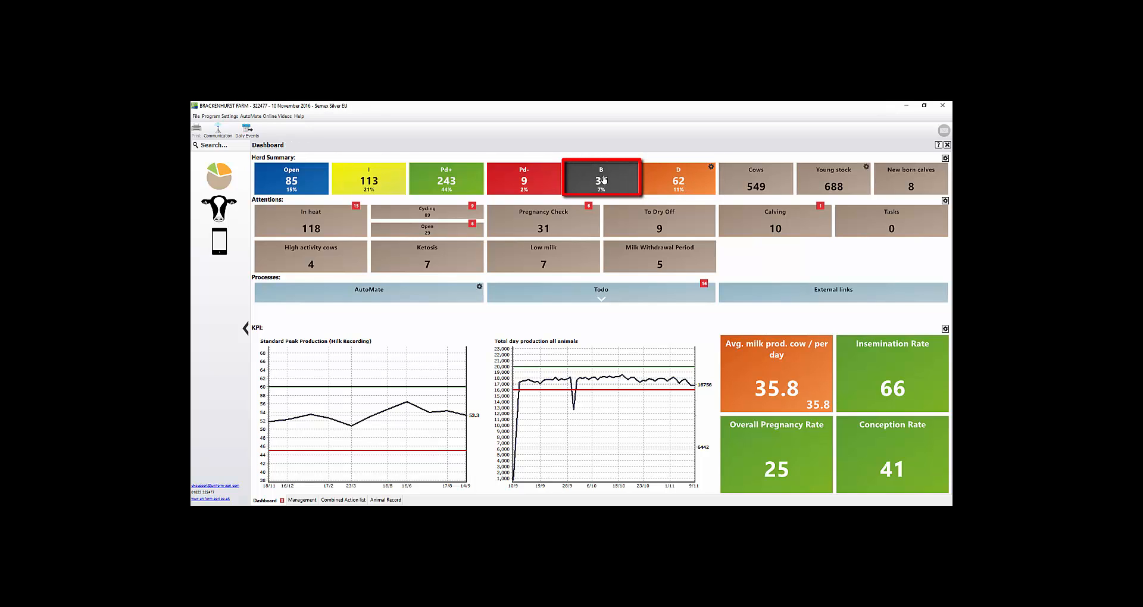
Examine the barren cow list for the included dry cow, select her row, and close the list.
{"action": "left_click", "coordinate": [587, 183]}
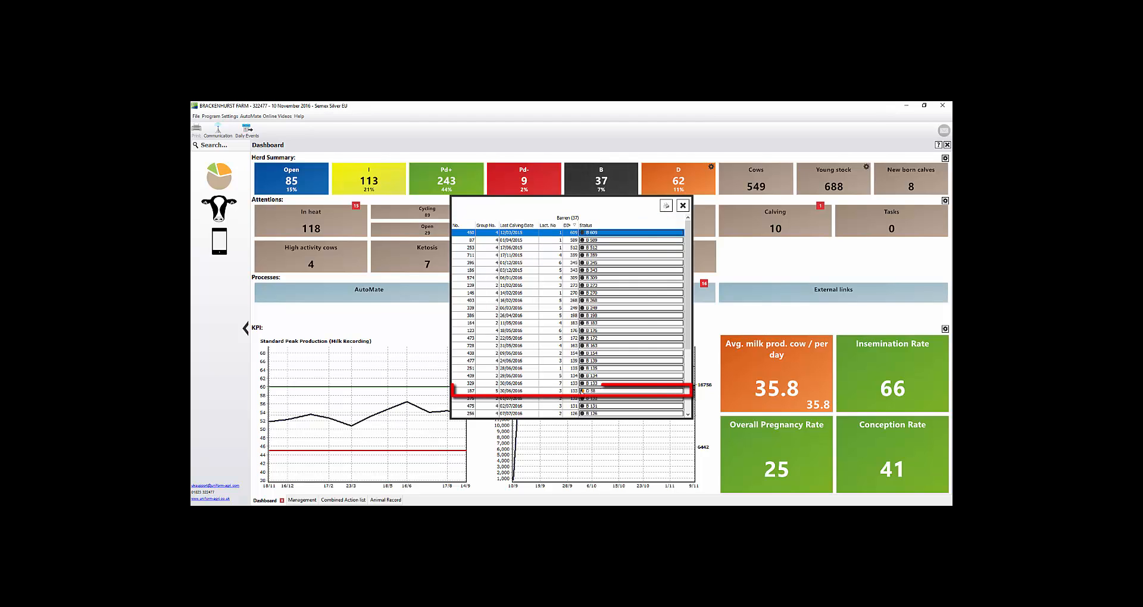
{"action": "left_click", "coordinate": [585, 392]}
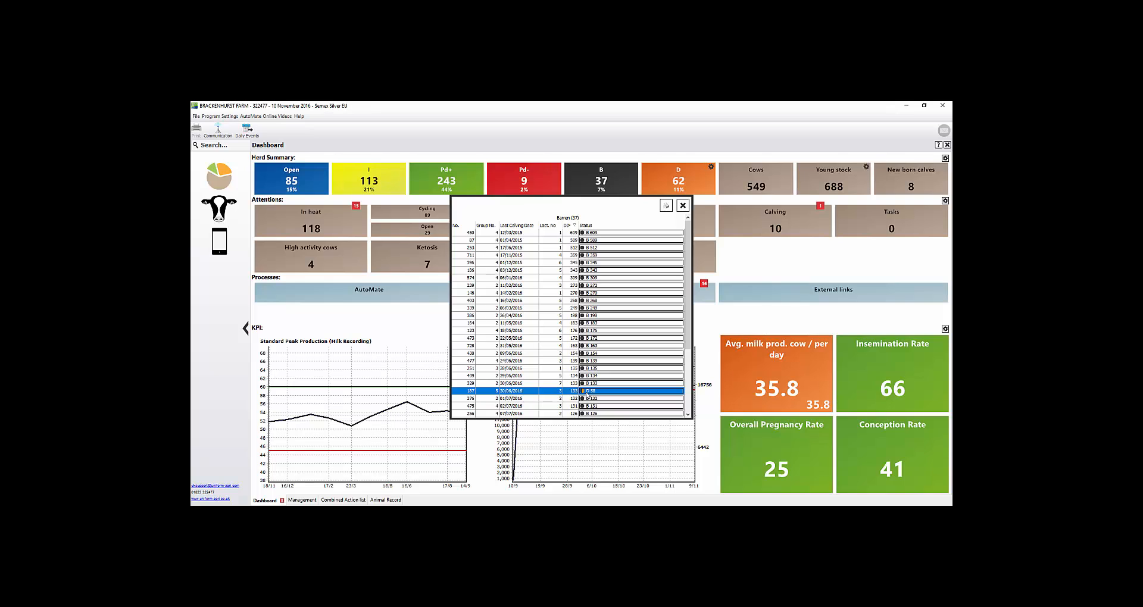
{"action": "left_click", "coordinate": [682, 206]}
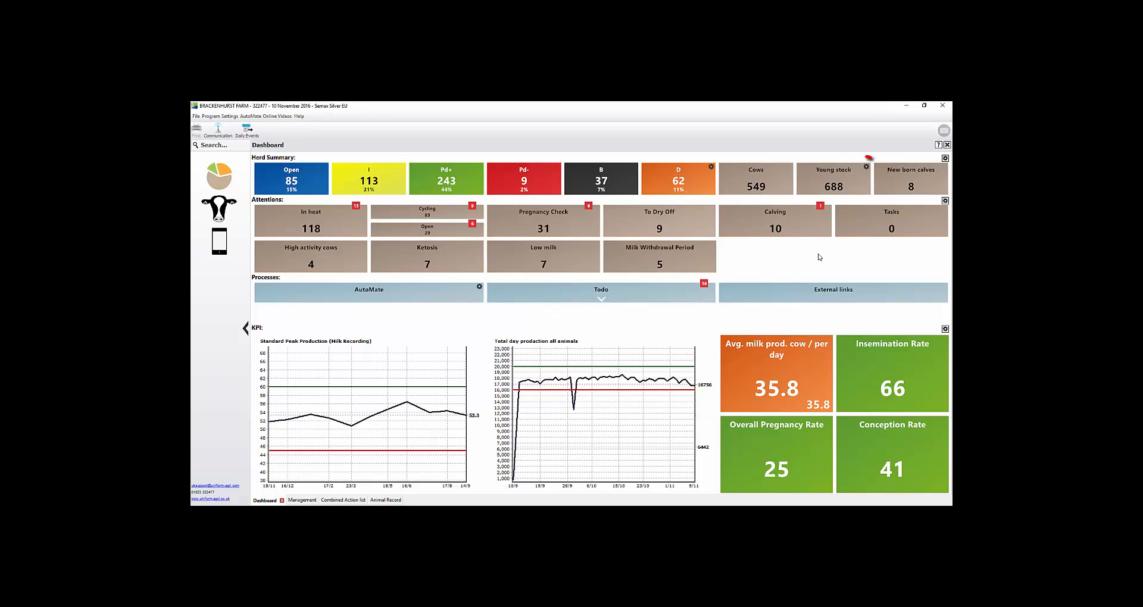
Show only youngstock in the herd summary status buttons, and turn that option off again.
{"action": "left_click", "coordinate": [866, 167]}
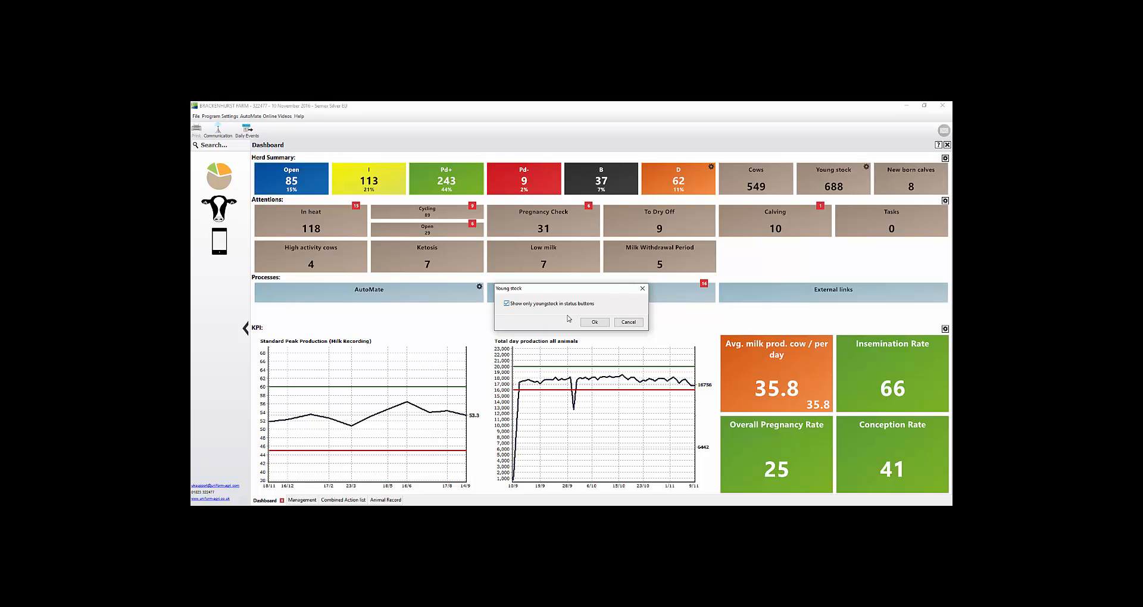
{"action": "left_click", "coordinate": [595, 322]}
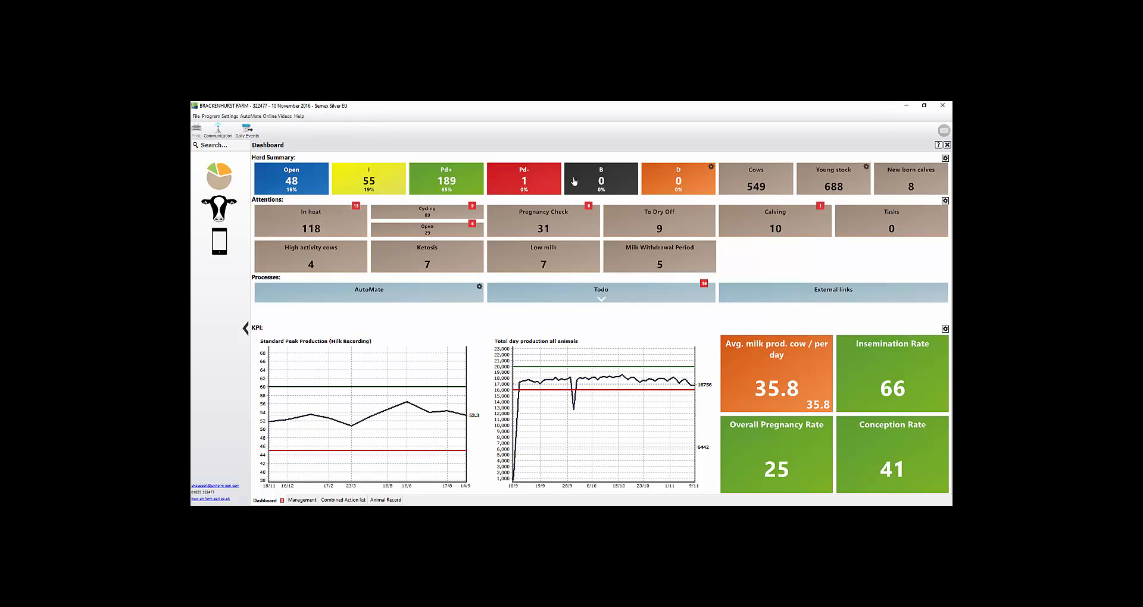
{"action": "left_click", "coordinate": [867, 167]}
{"action": "left_click", "coordinate": [507, 303]}
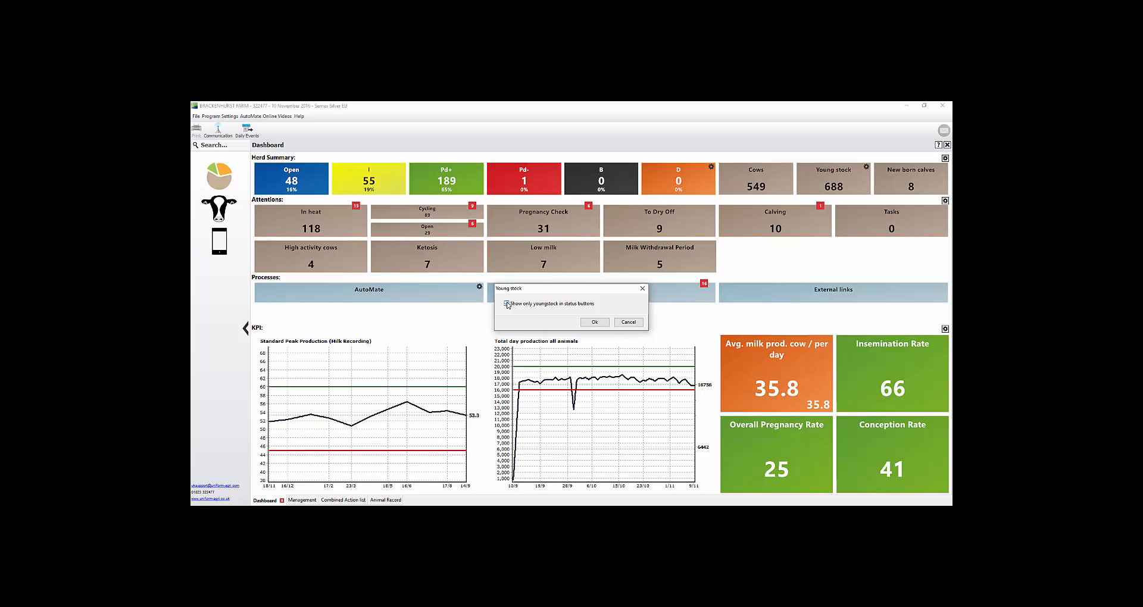
{"action": "left_click", "coordinate": [595, 322]}
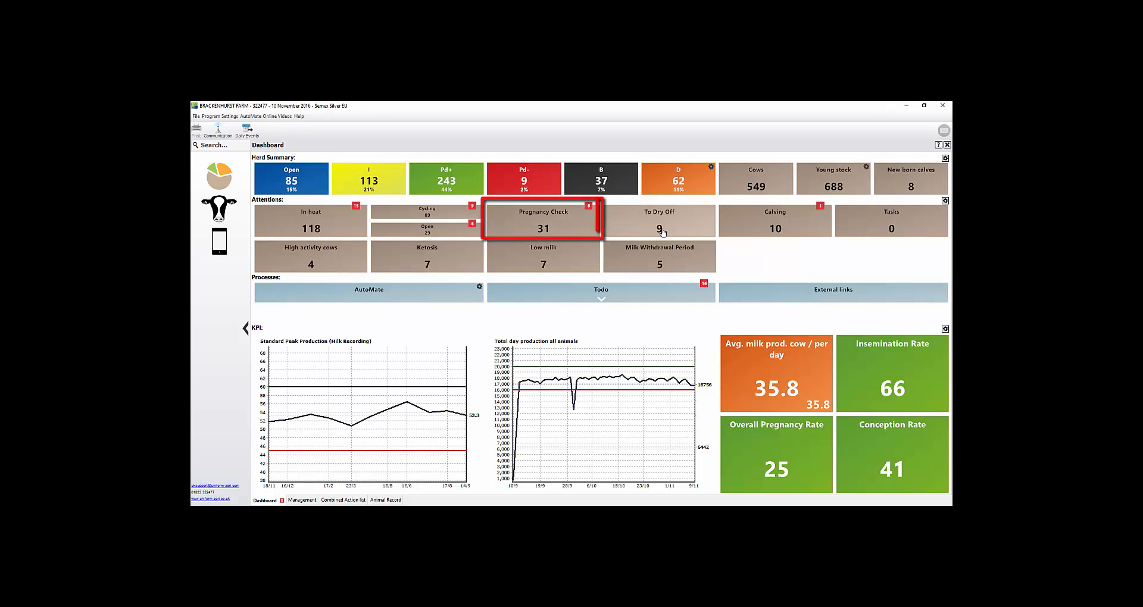
Set the dashboard attentions' days ahead to 1 for To Pd and 14 for To Calve, with a To Calve warning trigger of 3.
{"action": "left_click", "coordinate": [771, 220]}
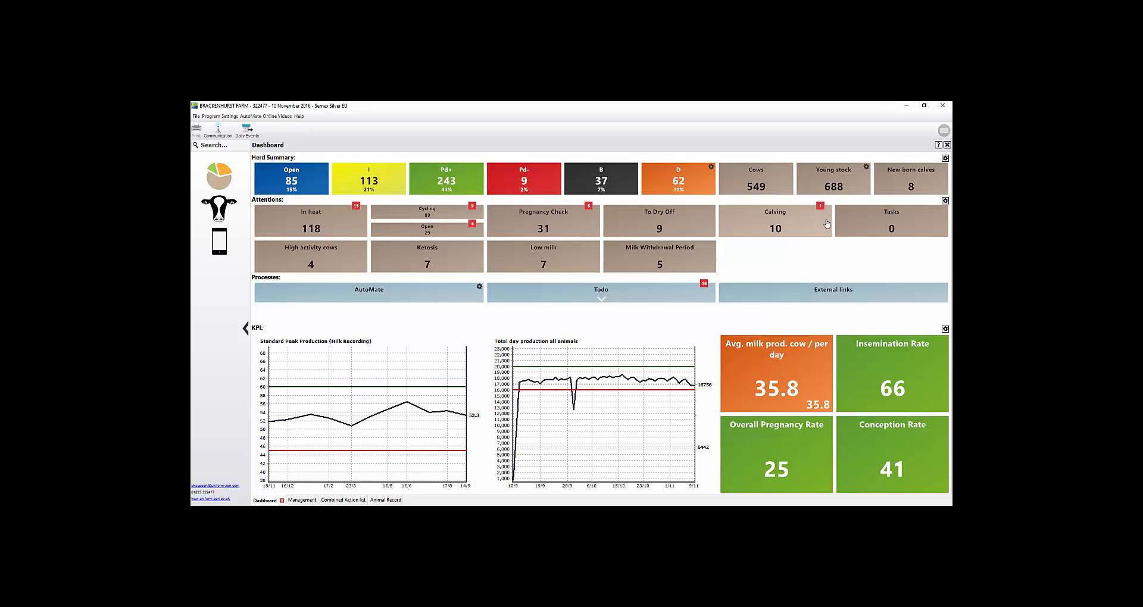
{"action": "left_click", "coordinate": [945, 200]}
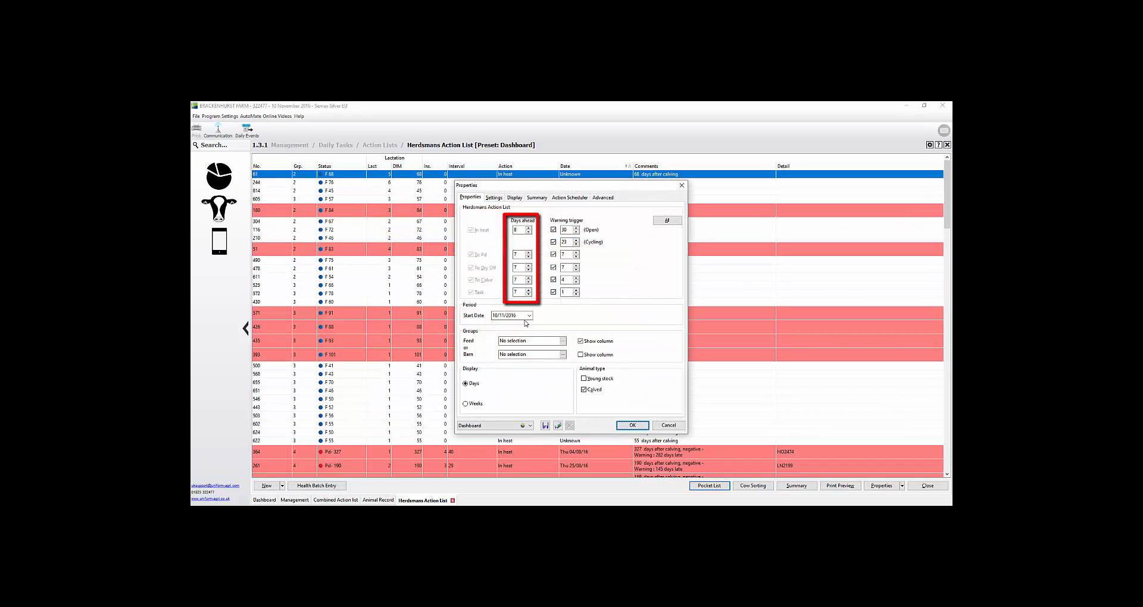
{"action": "double_click", "coordinate": [520, 254]}
{"action": "type", "text": "1"}
{"action": "left_click", "coordinate": [633, 425]}
{"action": "left_click", "coordinate": [225, 182]}
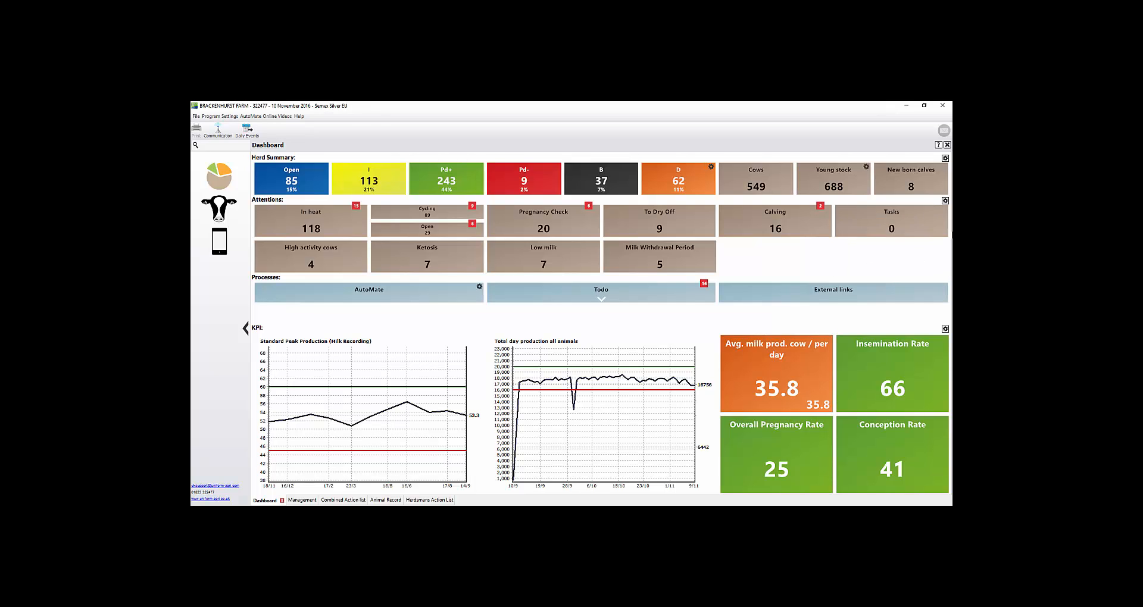
Add the animal-level Hooftrim before dry action to the Herdsmans Action List, save the Dashboard preset, and return to the dashboard.
{"action": "left_click", "coordinate": [946, 200]}
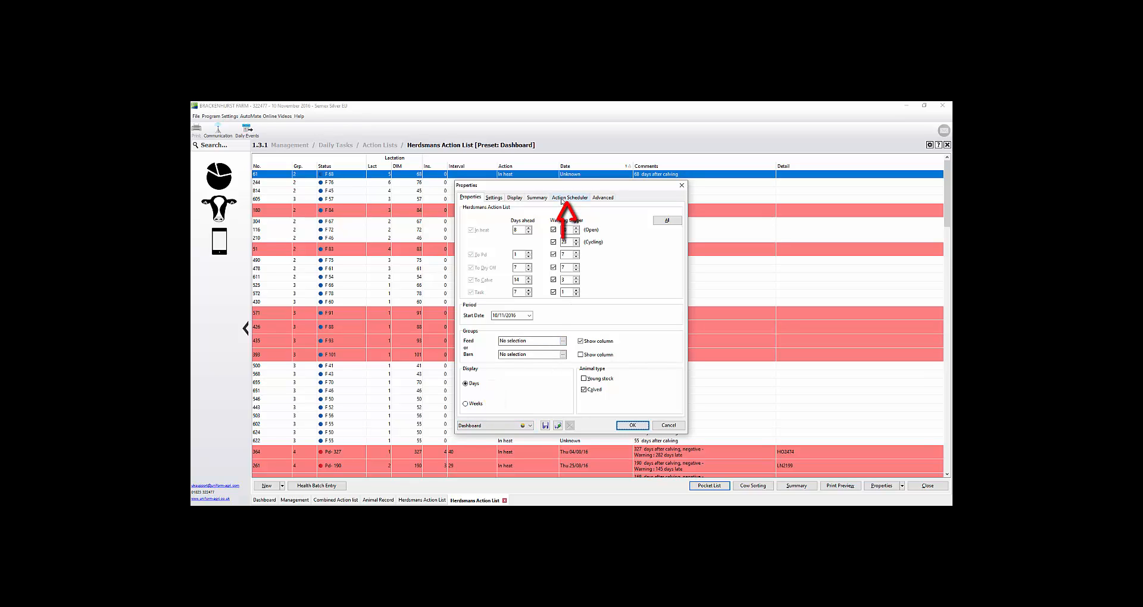
{"action": "left_click", "coordinate": [569, 199]}
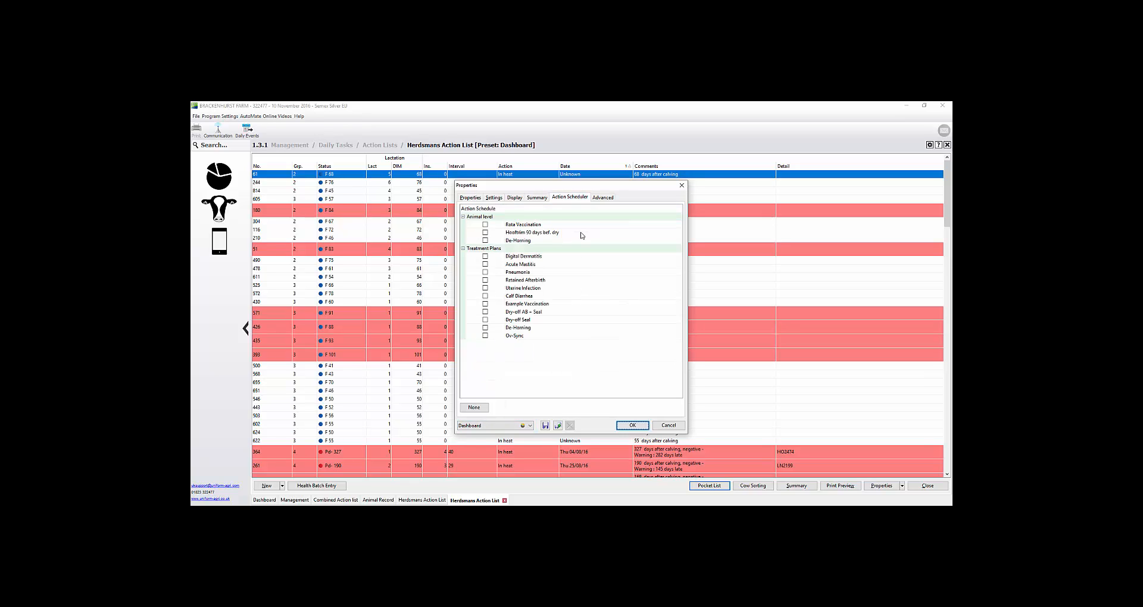
{"action": "left_click", "coordinate": [485, 234]}
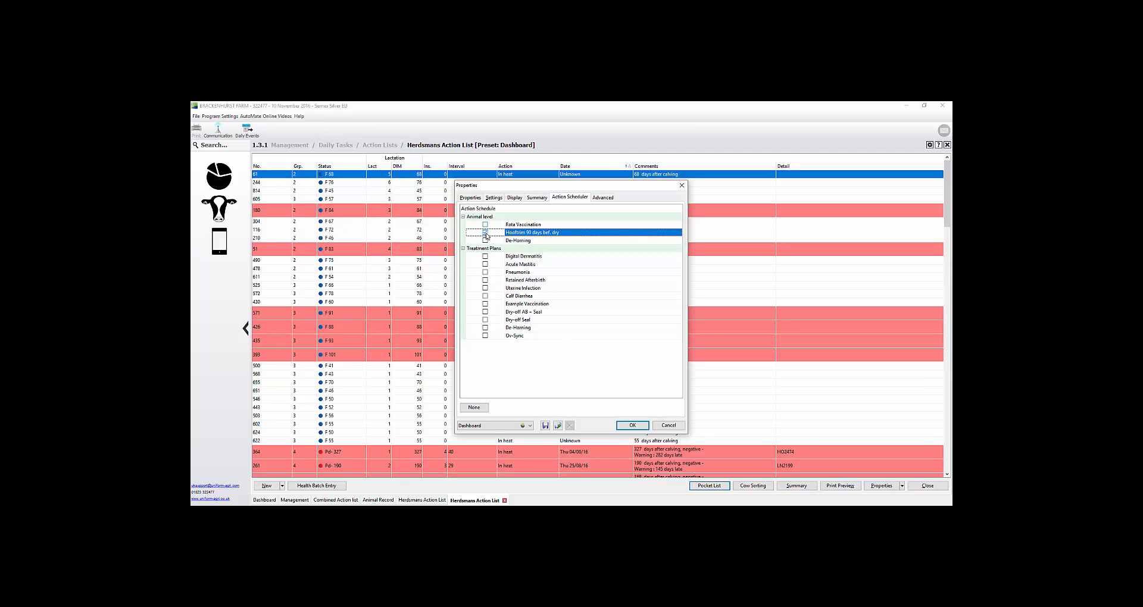
{"action": "left_click", "coordinate": [545, 425]}
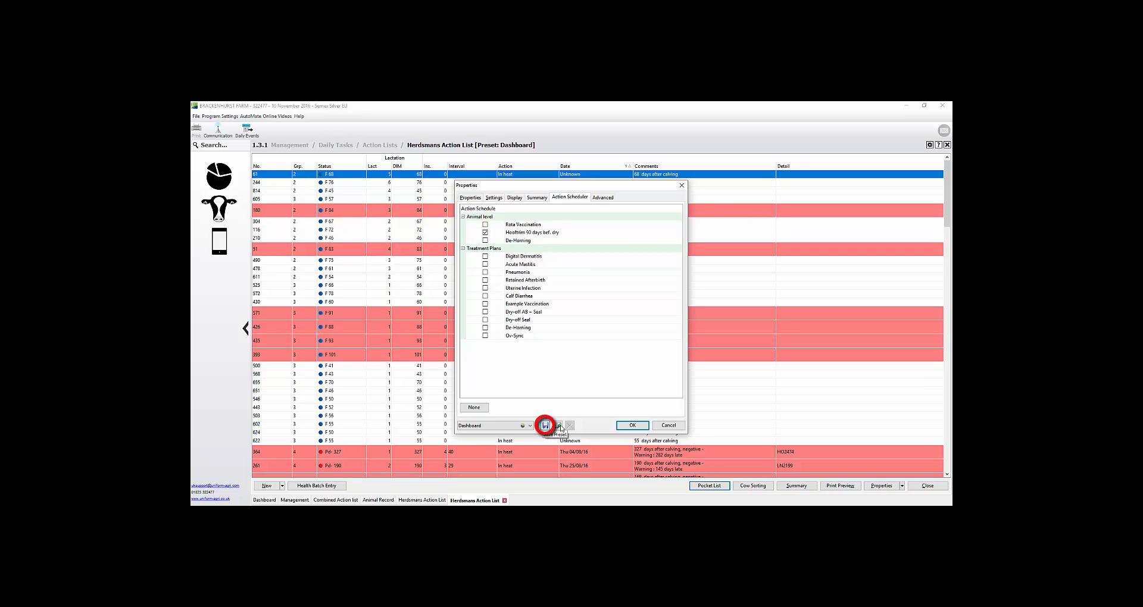
{"action": "left_click", "coordinate": [631, 426]}
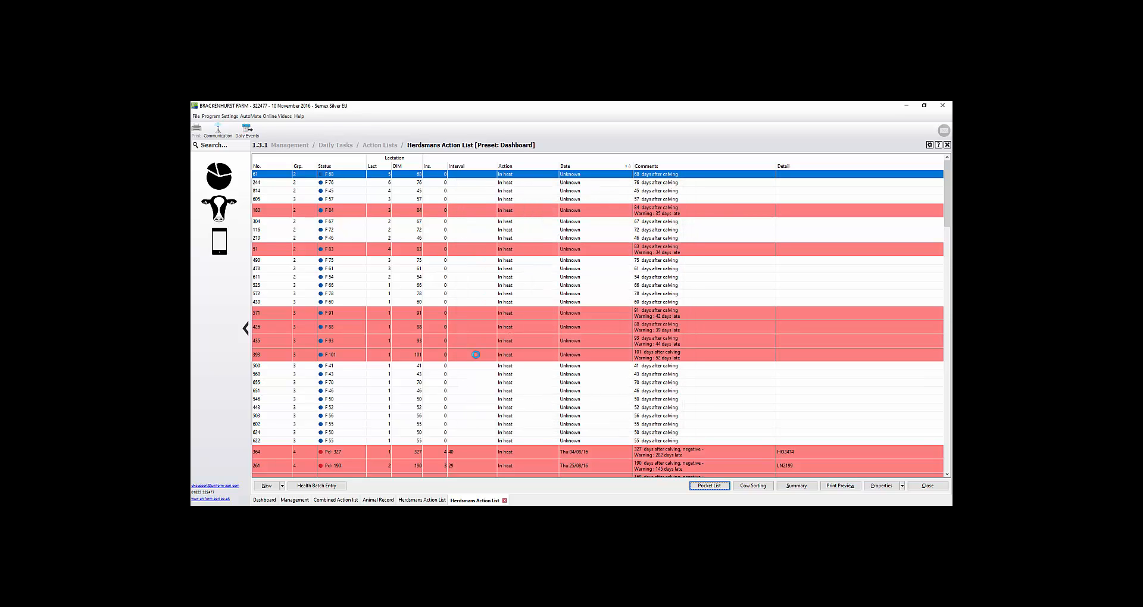
{"action": "left_click", "coordinate": [223, 182]}
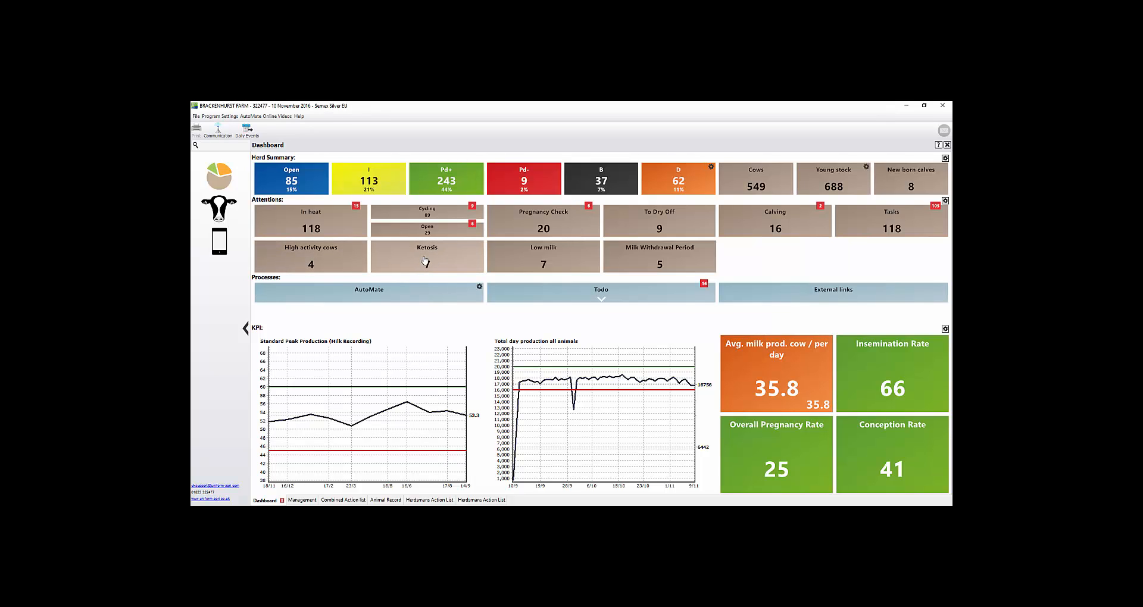
Examine the low milk cows and the first cow's milk deviation, close the list, and return to the dashboard.
{"action": "left_click", "coordinate": [536, 262]}
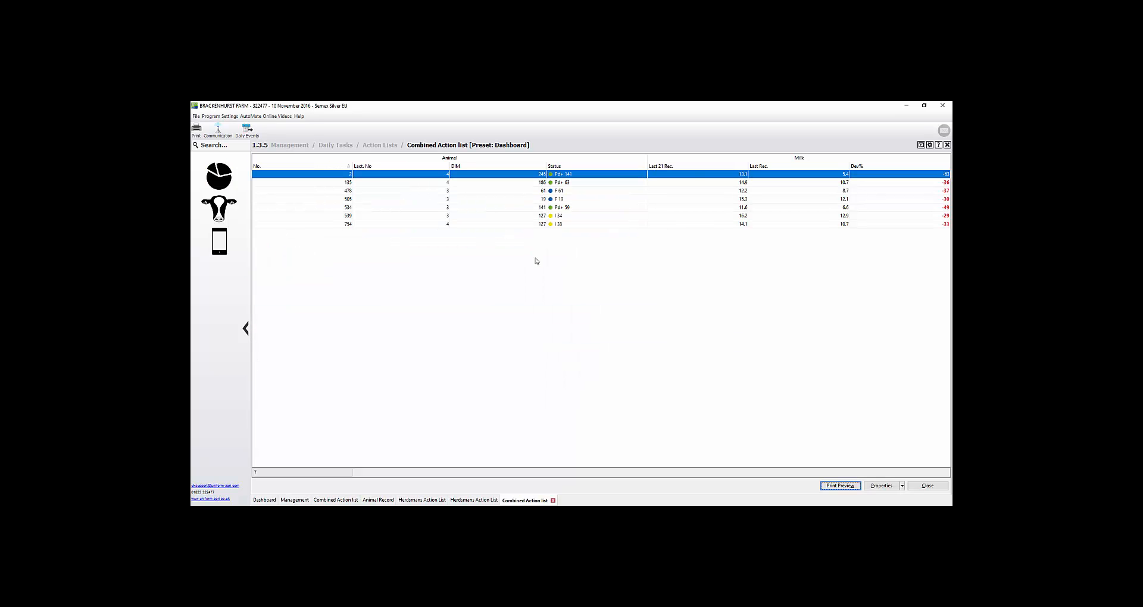
{"action": "left_click", "coordinate": [693, 175]}
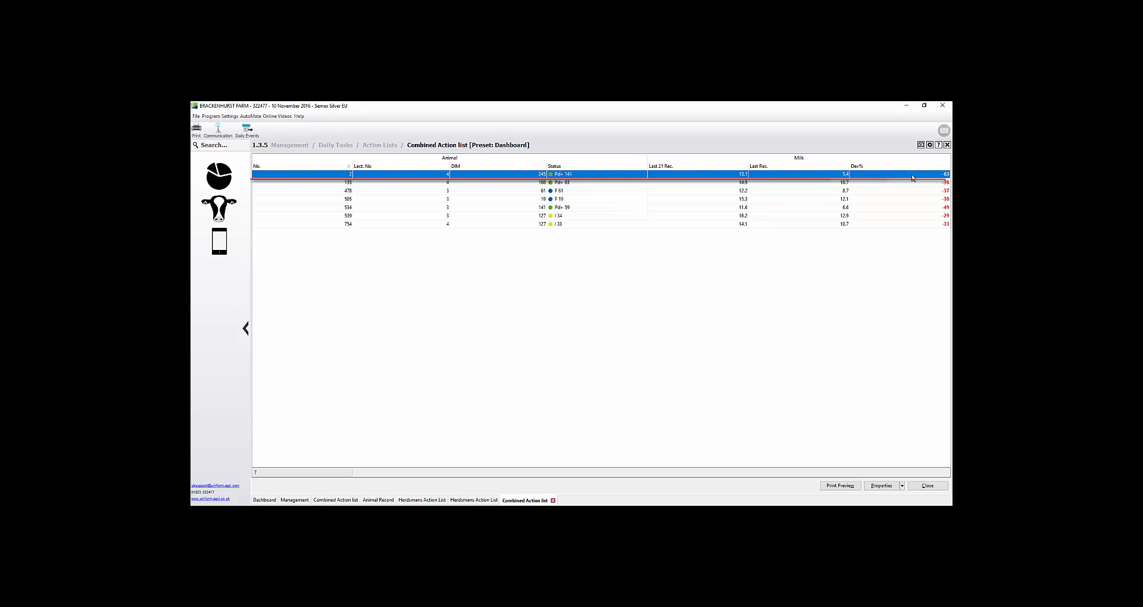
{"action": "left_click", "coordinate": [928, 486]}
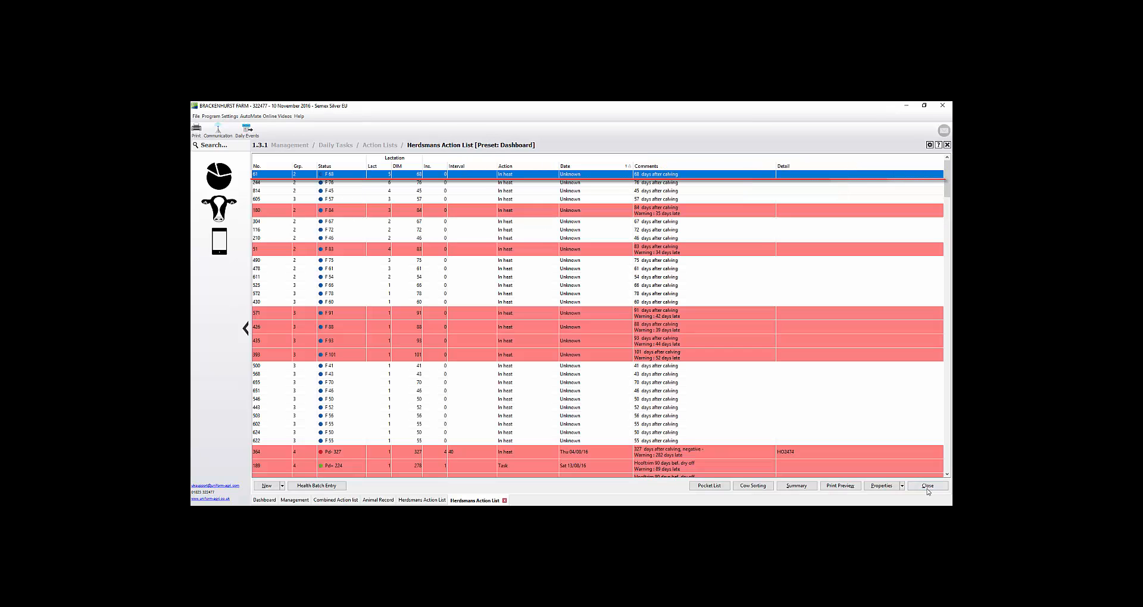
{"action": "left_click", "coordinate": [219, 177]}
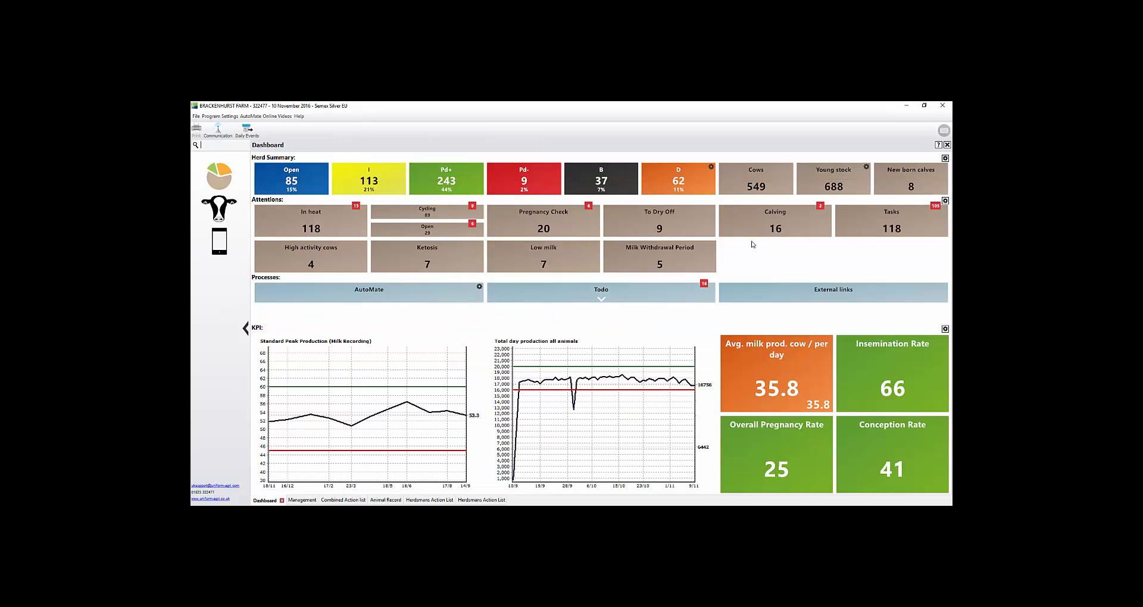
Expand the Todo process, view the births waiting to be sent to CTS, and close that page.
{"action": "left_click", "coordinate": [601, 301]}
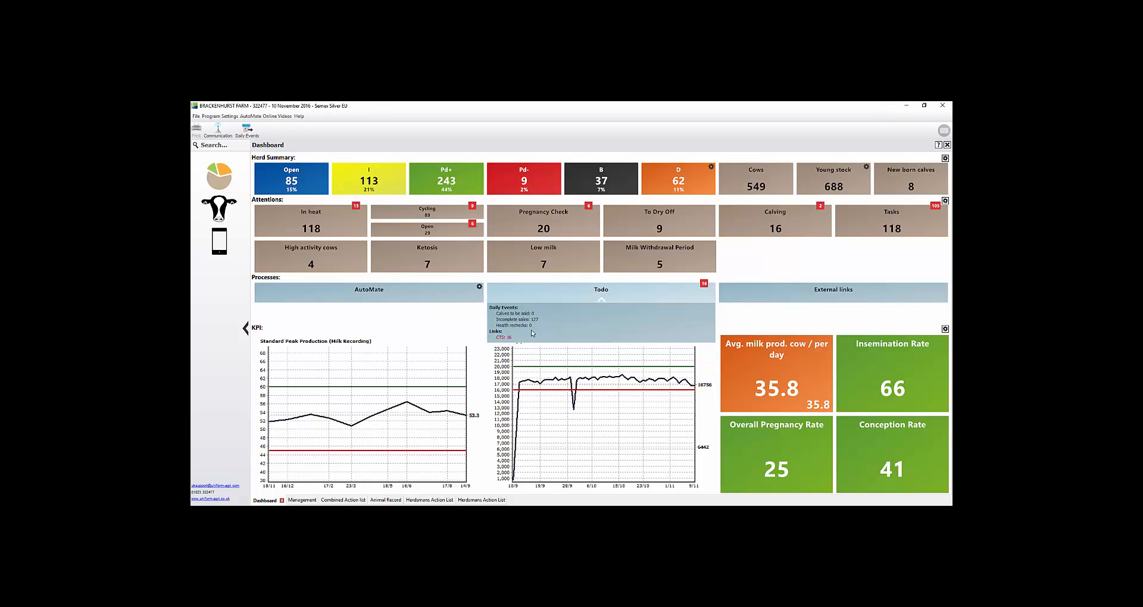
{"action": "left_click", "coordinate": [502, 338]}
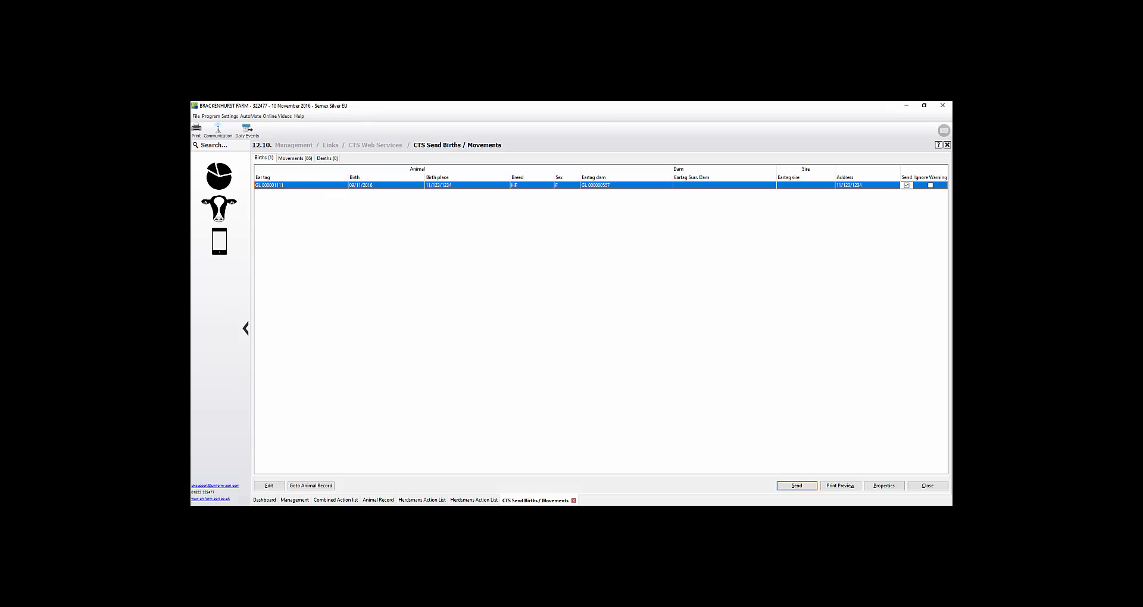
{"action": "left_click", "coordinate": [931, 487]}
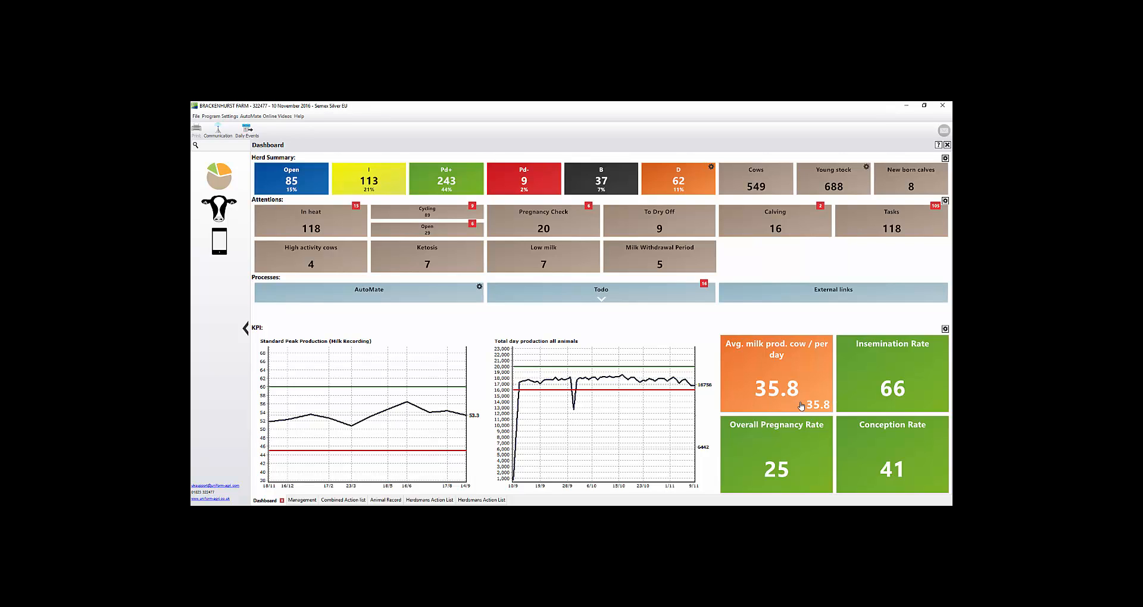
In the dashboard KPI properties, switch the Standard Peak Production graph from Milk Recording to Milk Meter data.
{"action": "left_click", "coordinate": [945, 329]}
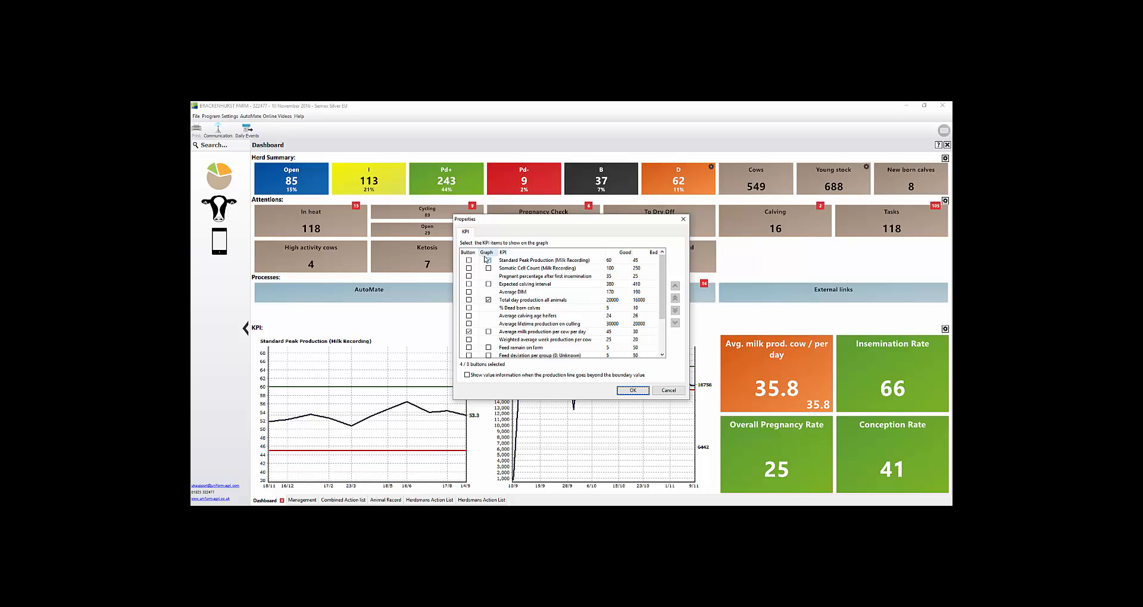
{"action": "left_click", "coordinate": [489, 282]}
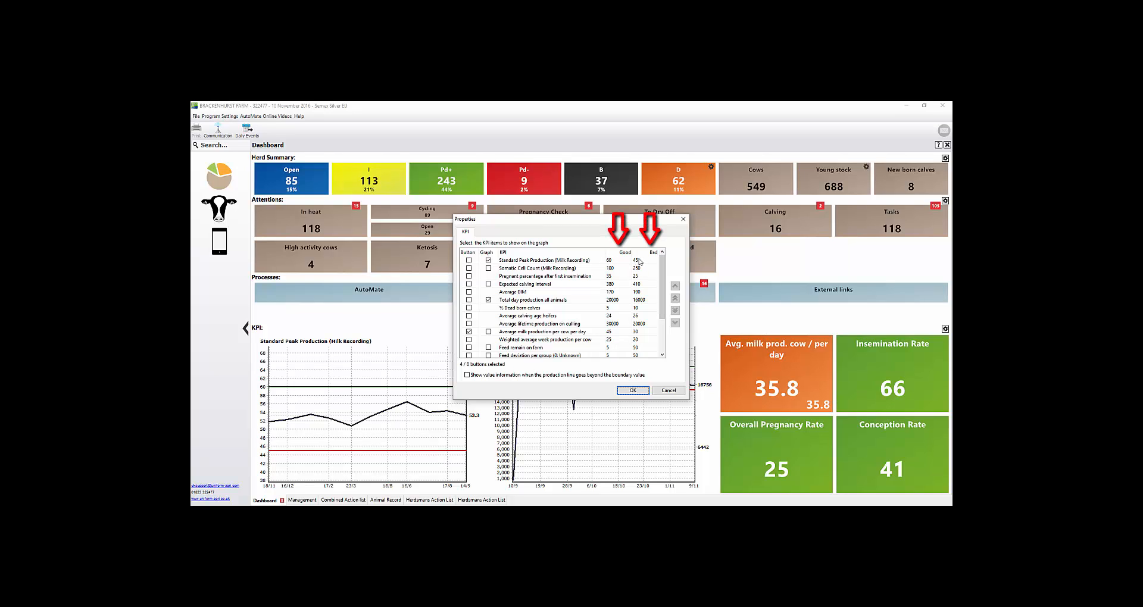
{"action": "left_click", "coordinate": [574, 262]}
{"action": "left_click", "coordinate": [579, 260]}
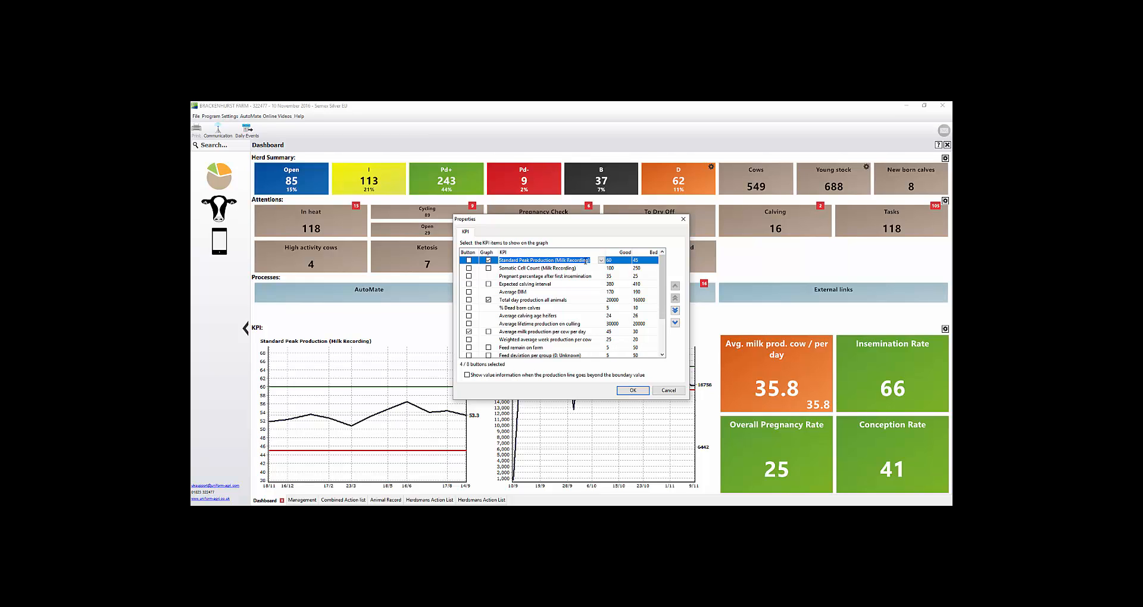
{"action": "left_click", "coordinate": [602, 261]}
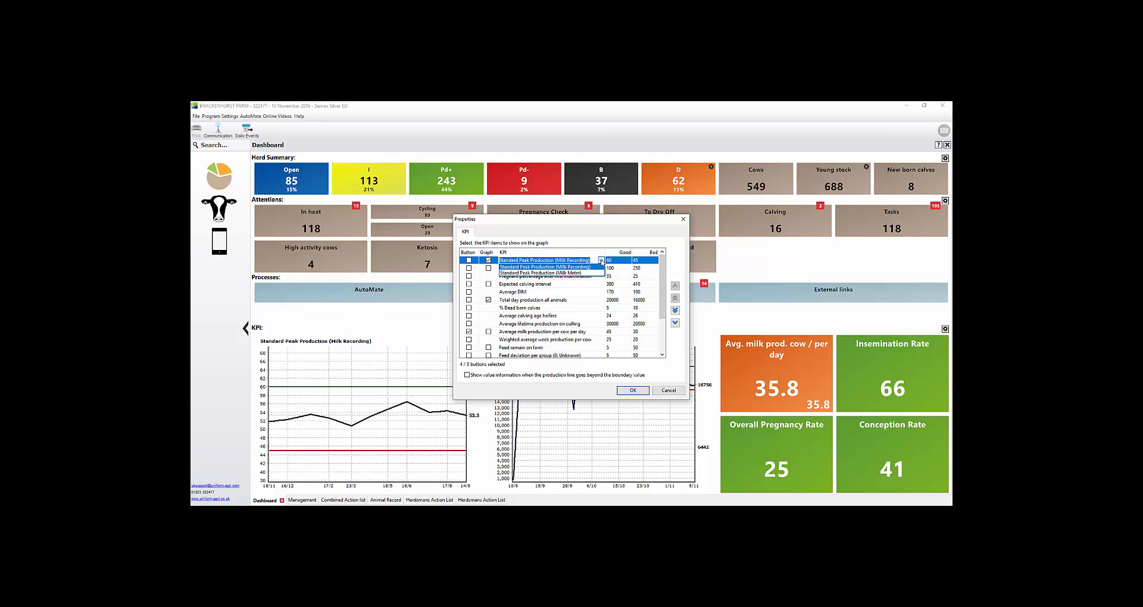
{"action": "left_click", "coordinate": [566, 273]}
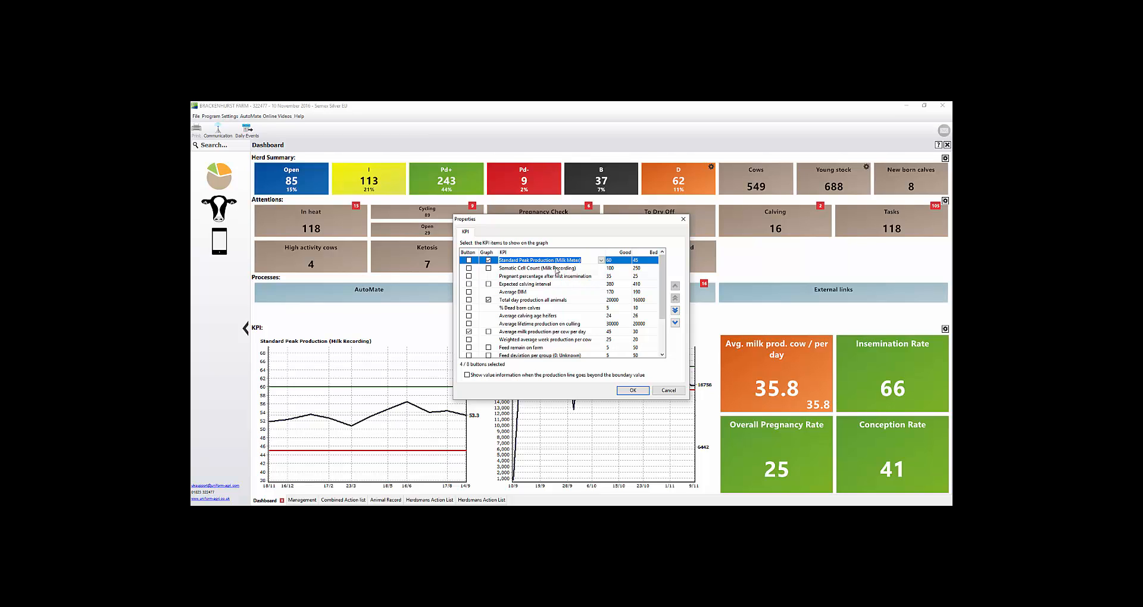
Select Milk Recording as the Somatic Cell Count source, check the remaining KPI items, and apply the KPI properties to the dashboard.
{"action": "left_click", "coordinate": [557, 268]}
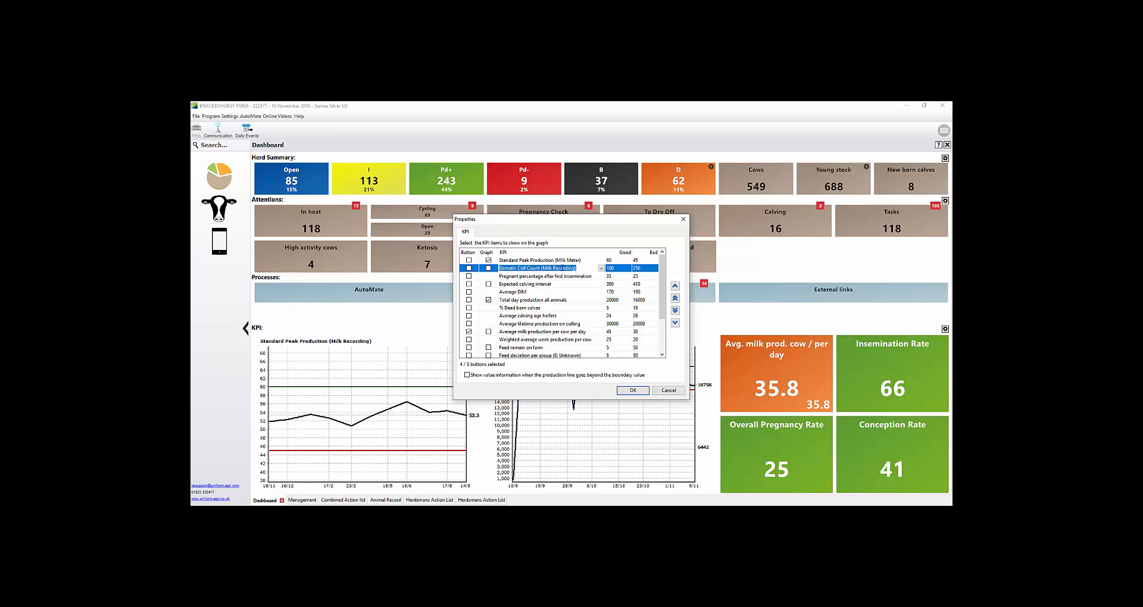
{"action": "left_click", "coordinate": [601, 268]}
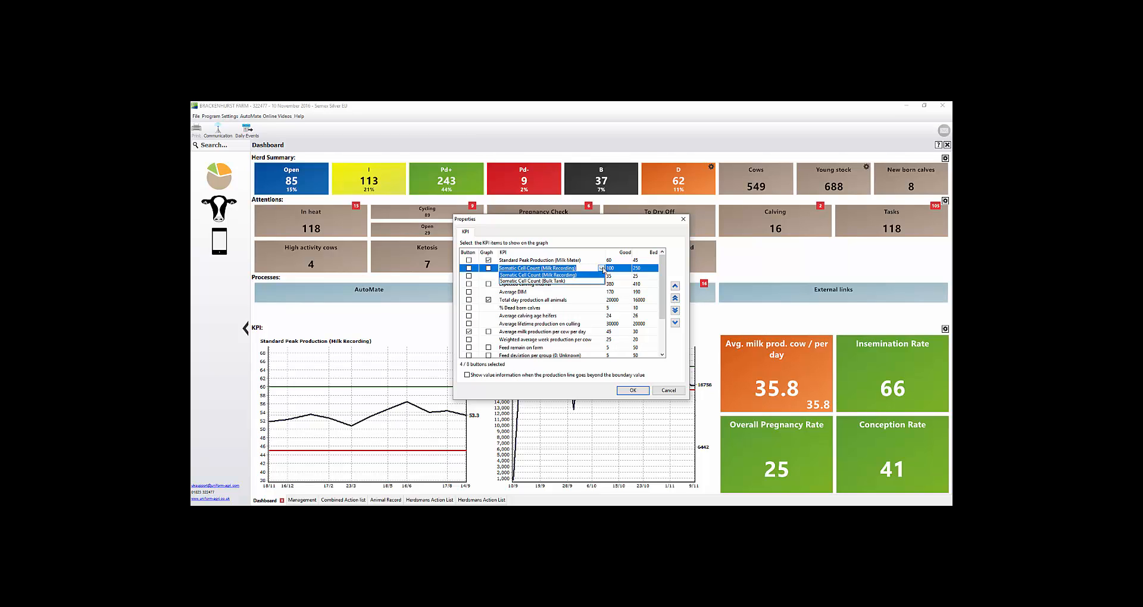
{"action": "left_click", "coordinate": [555, 276]}
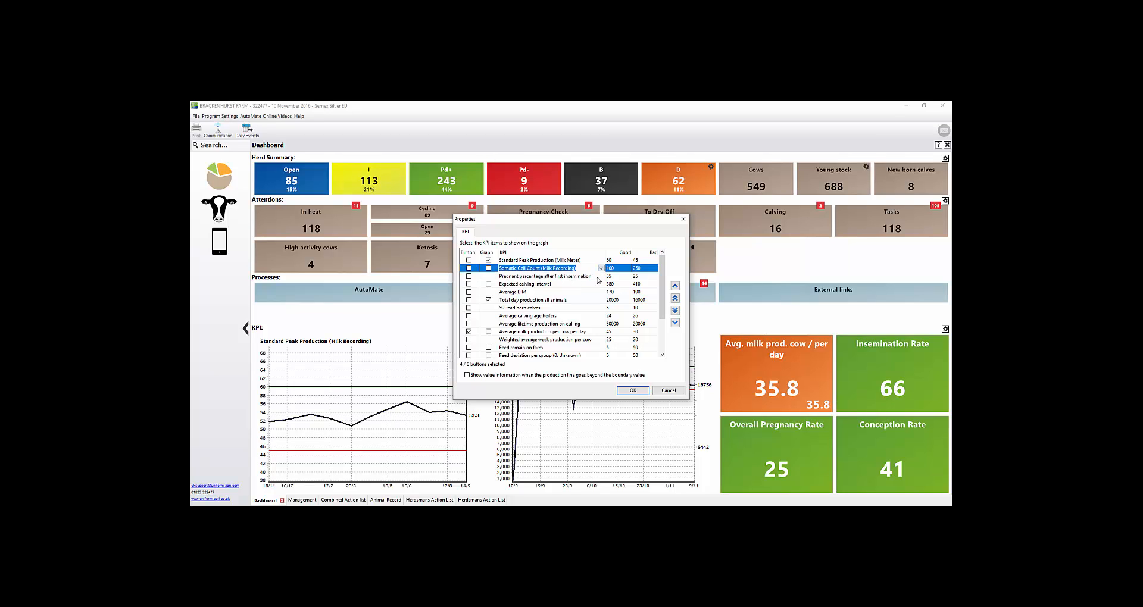
{"action": "left_click_drag", "start_coordinate": [662, 291], "coordinate": [669, 323]}
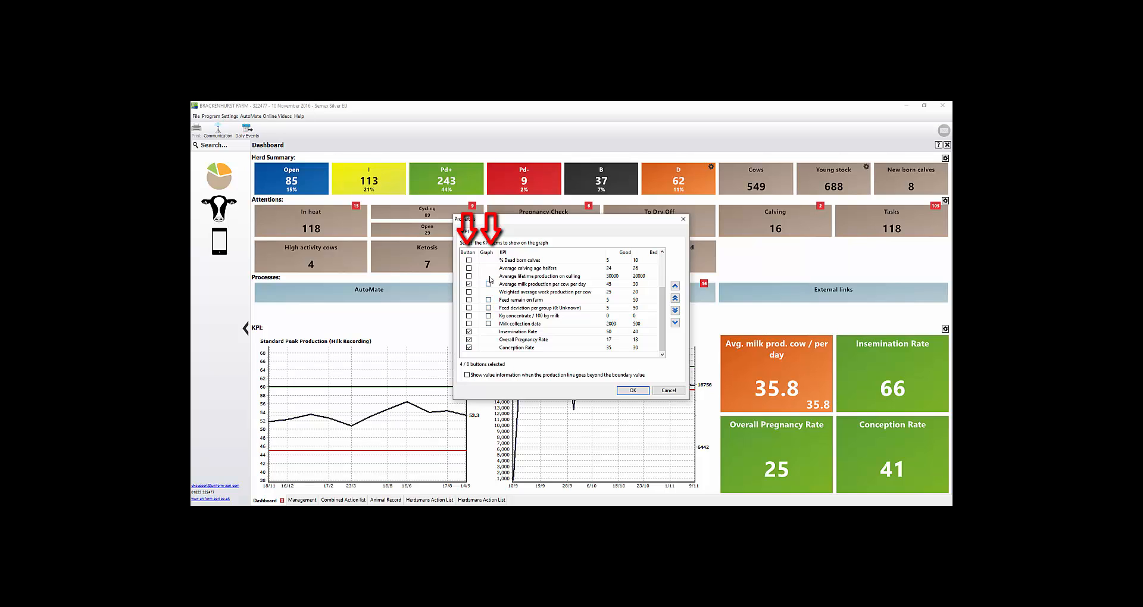
{"action": "left_click", "coordinate": [633, 391]}
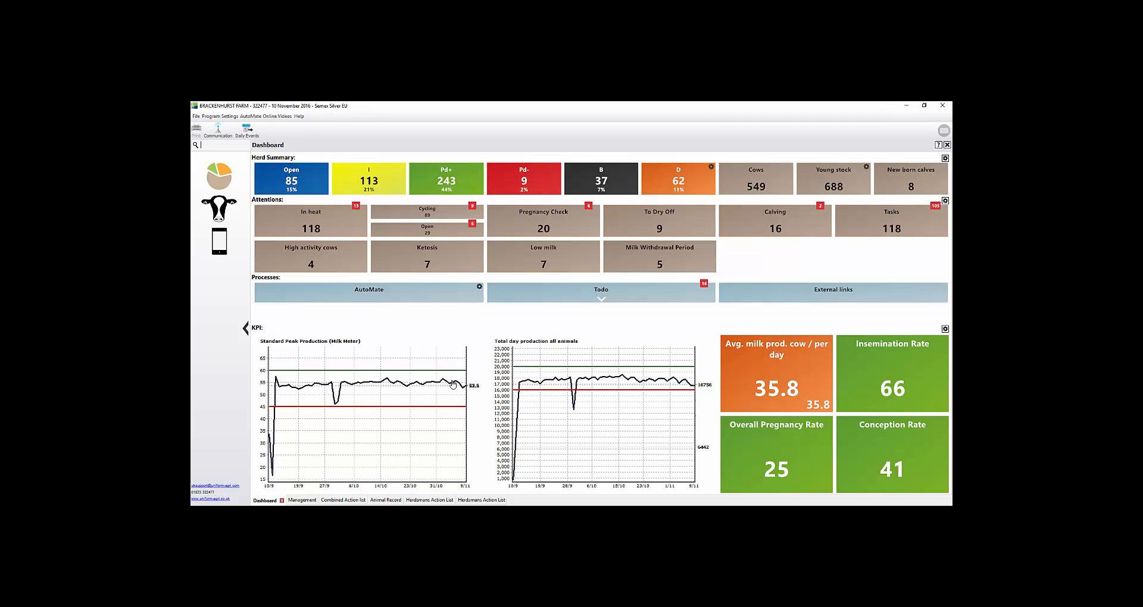
Enlarge the Standard Peak Production graph, examine its detailed SPP Report (Summary), and return to the dashboard.
{"action": "left_click", "coordinate": [360, 388]}
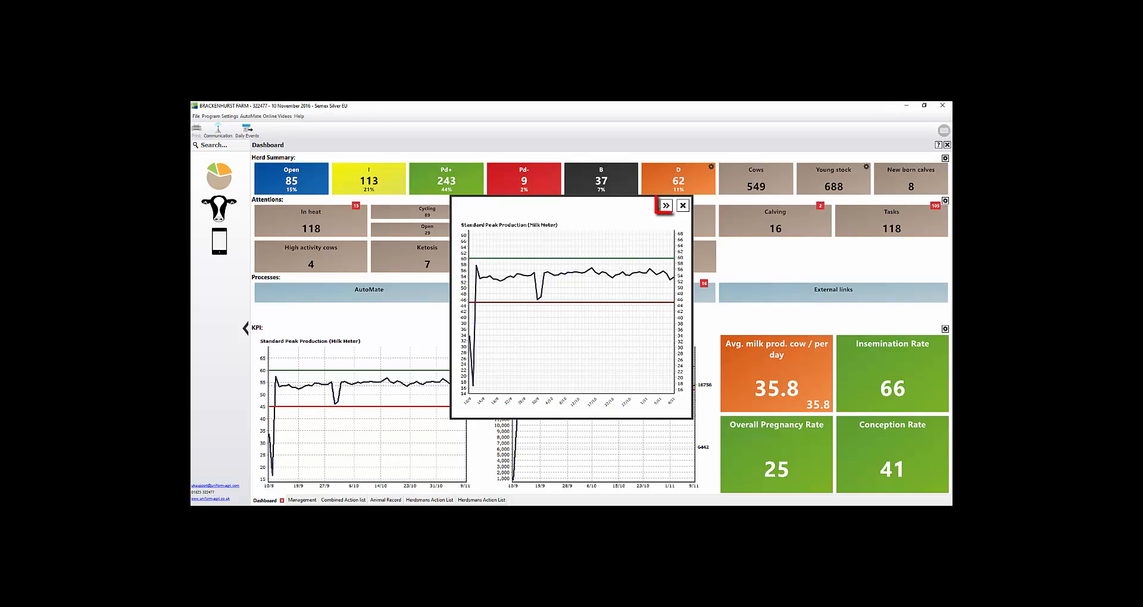
{"action": "left_click", "coordinate": [666, 206]}
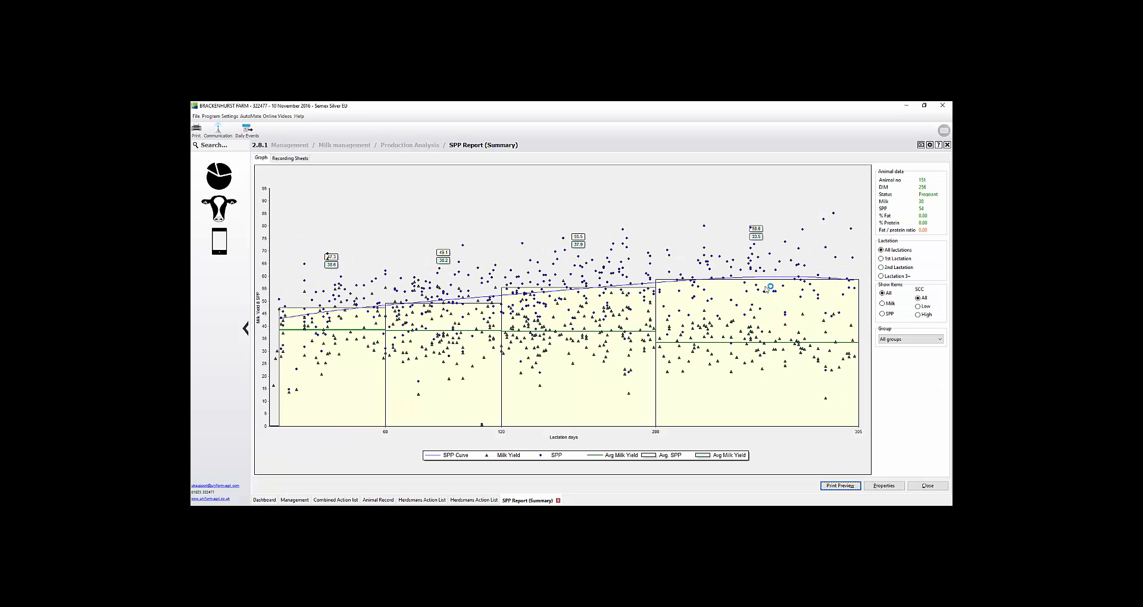
{"action": "left_click", "coordinate": [927, 486]}
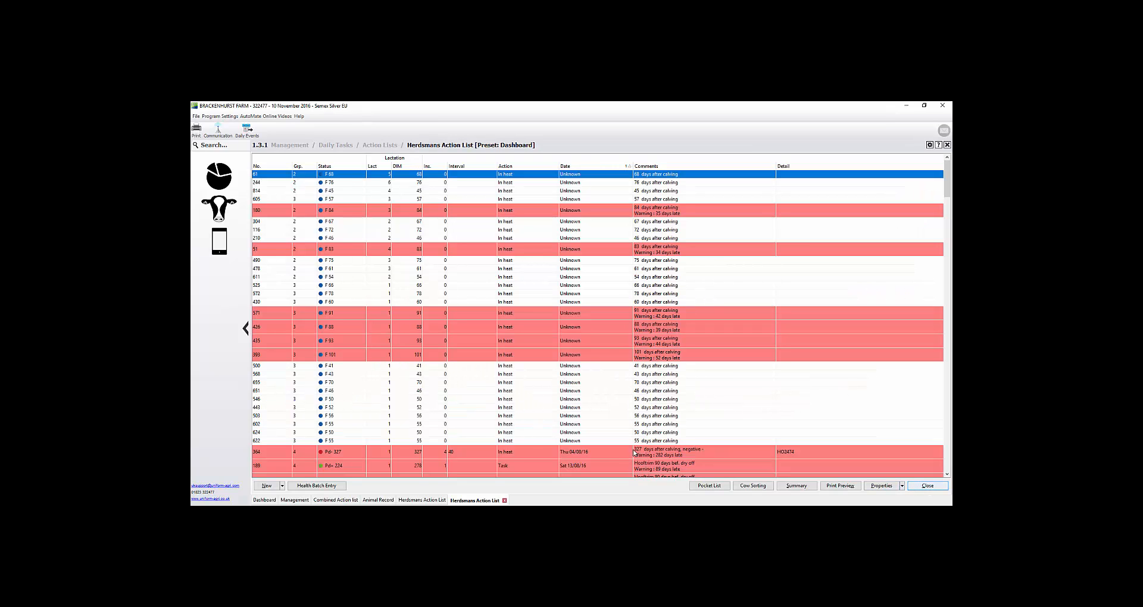
{"action": "left_click", "coordinate": [928, 486]}
{"action": "left_click", "coordinate": [213, 185]}
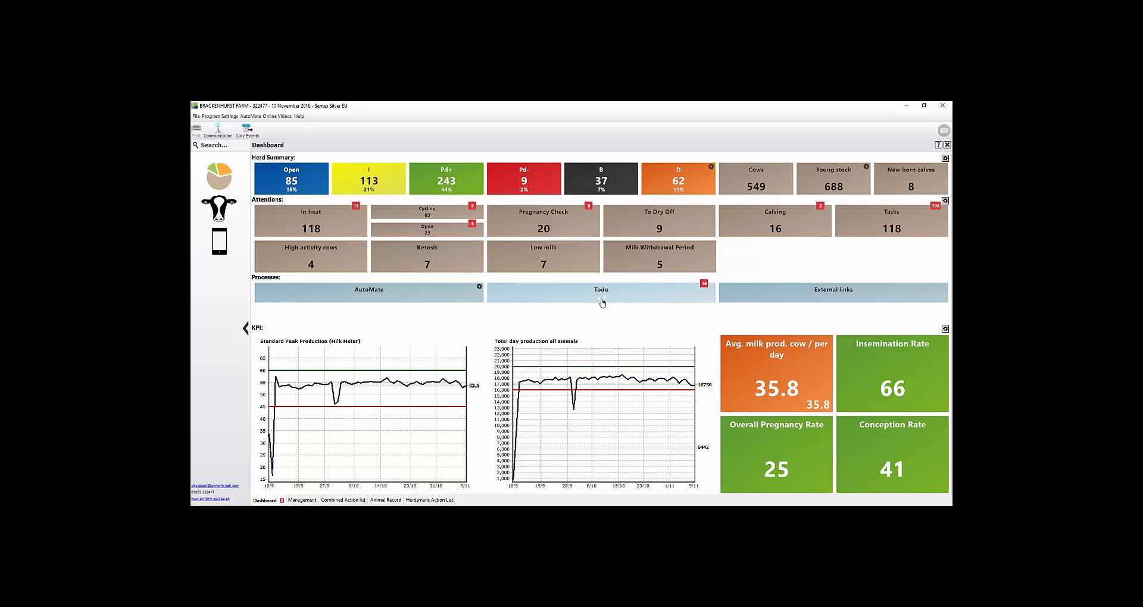
Examine the Fertility KPI (USA) report behind the Overall Pregnancy Rate tile, close it, and return to the dashboard.
{"action": "left_click", "coordinate": [765, 444]}
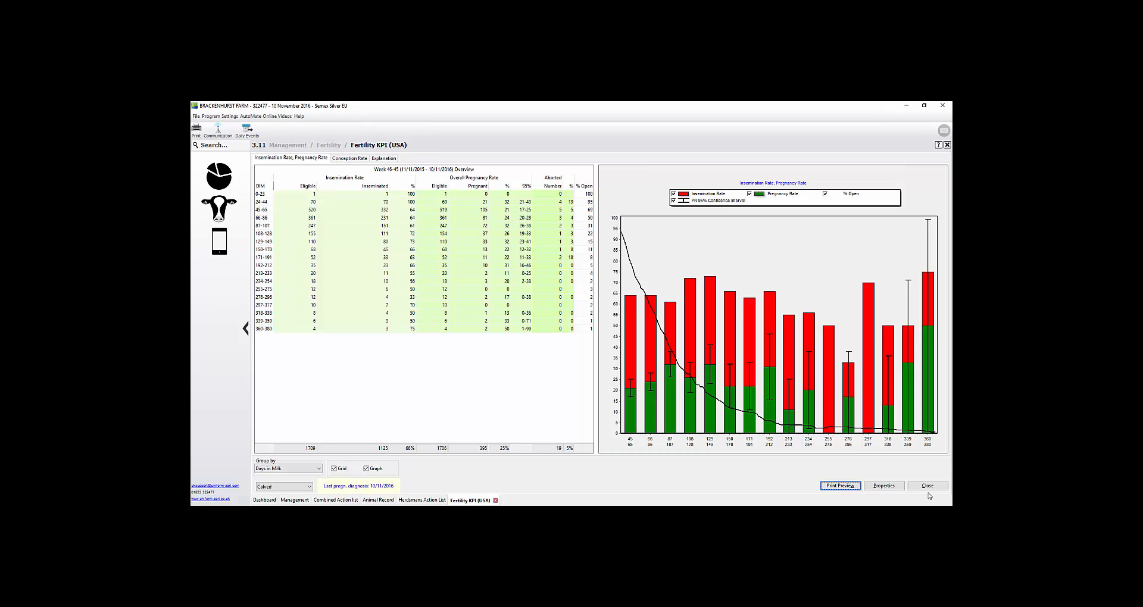
{"action": "left_click", "coordinate": [927, 486]}
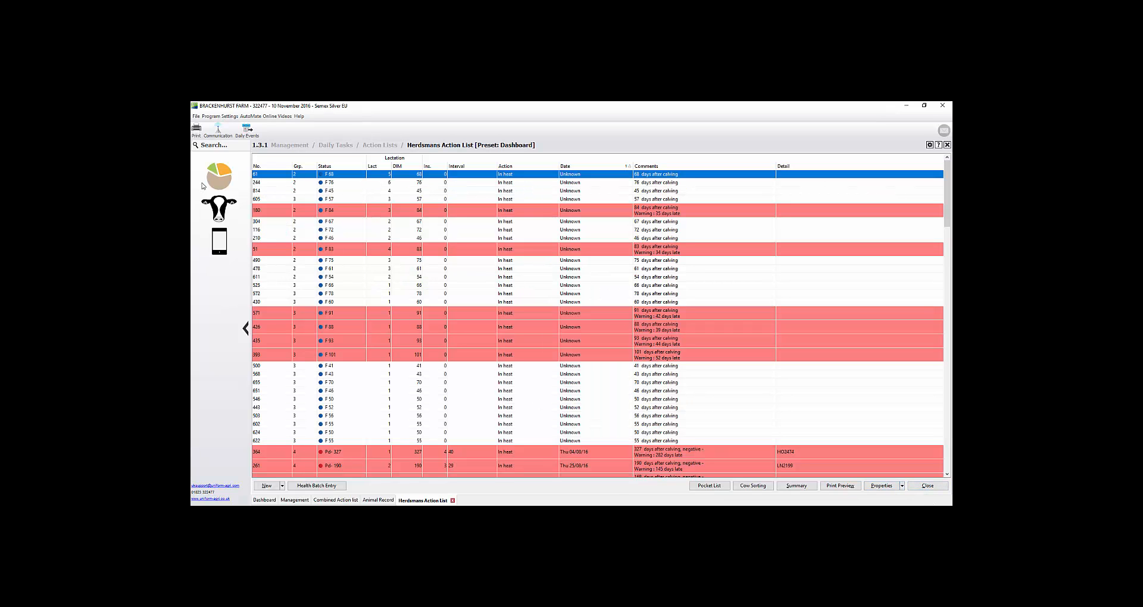
{"action": "left_click", "coordinate": [208, 182]}
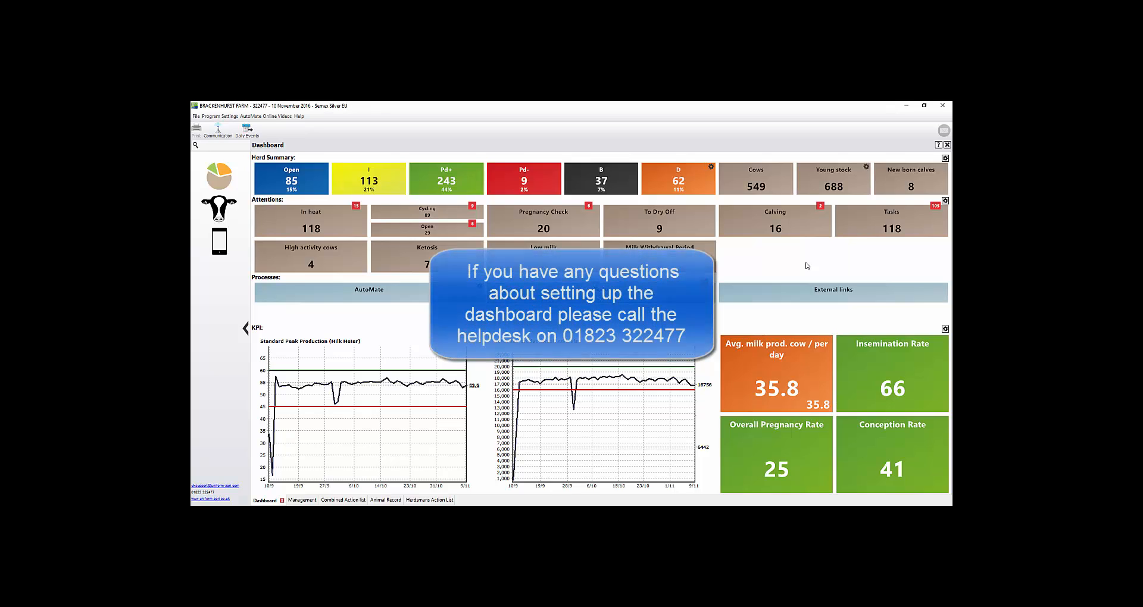